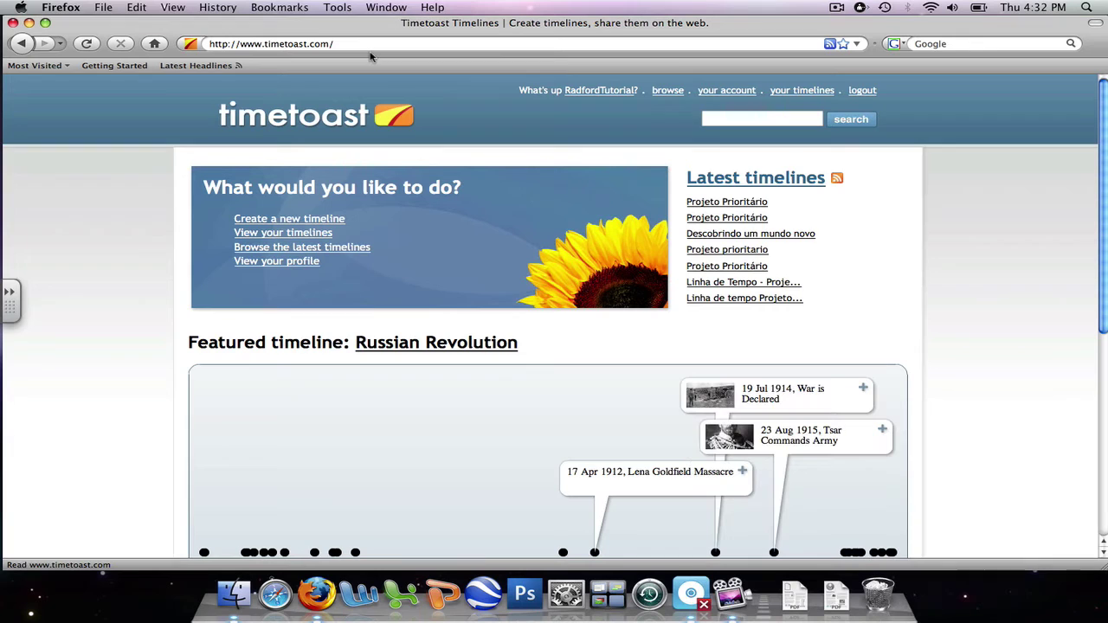
# - Start a new timeline from the account's list of timelines
pyautogui.scroll(-3, 649, 160)
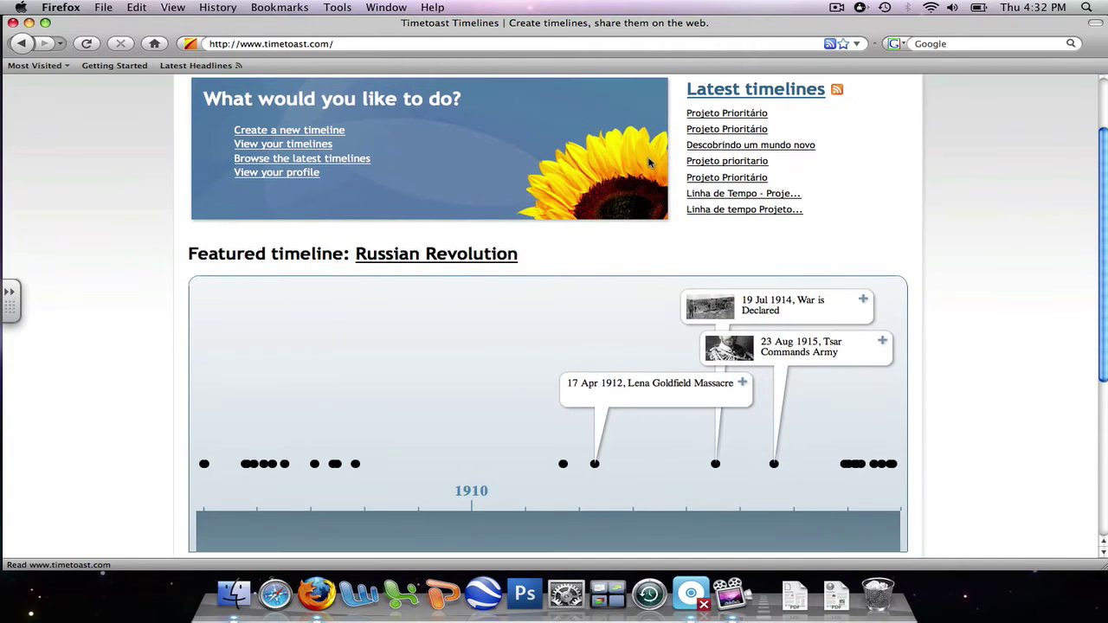
pyautogui.scroll(3, 645, 160)
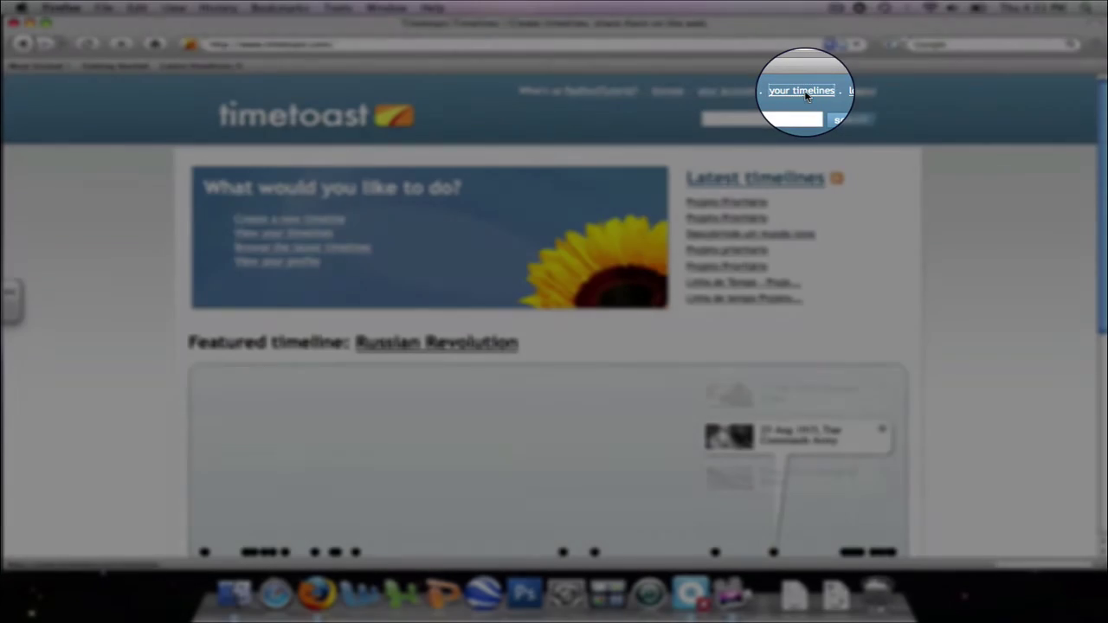
pyautogui.click(804, 93)
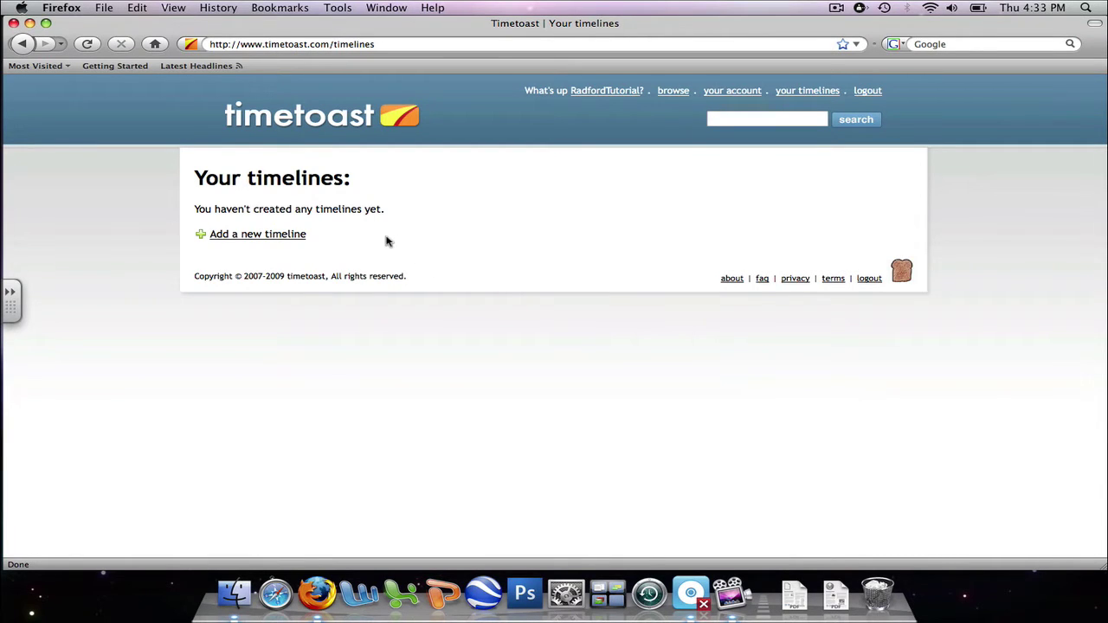
pyautogui.click(292, 236)
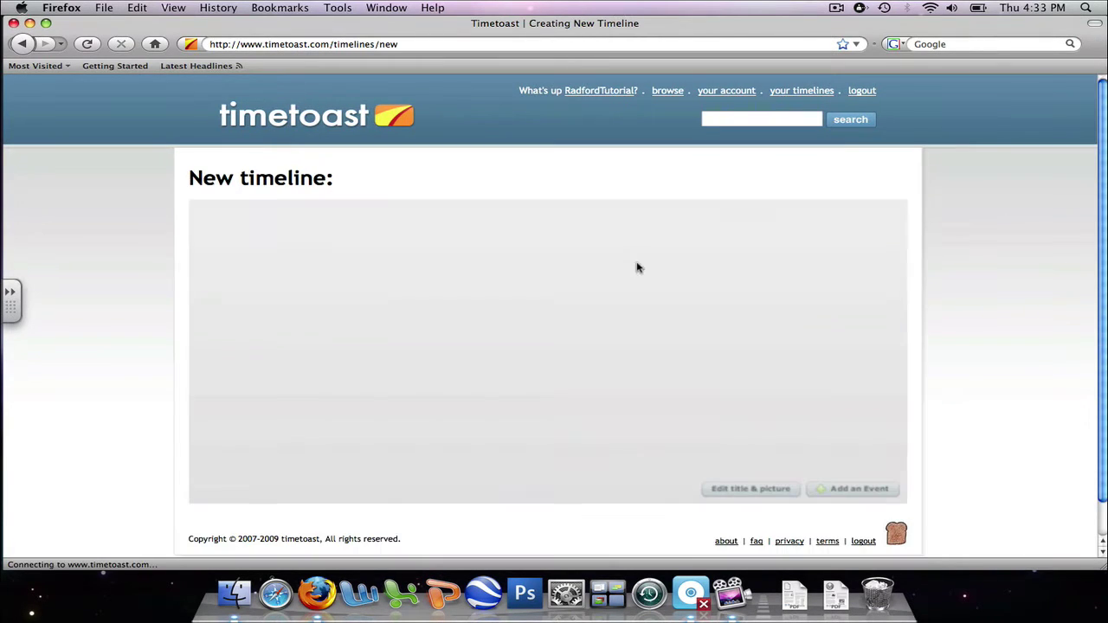
# - Title the new timeline "The War of the French Toast" and set its category to History
pyautogui.scroll(-1, 697, 262)
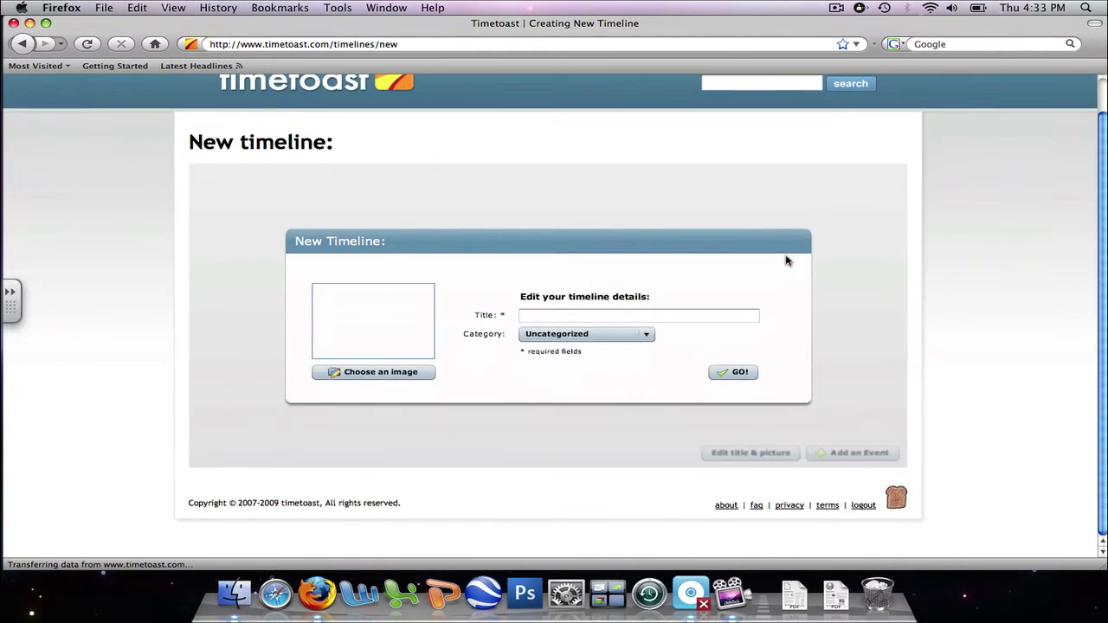
pyautogui.click(622, 322)
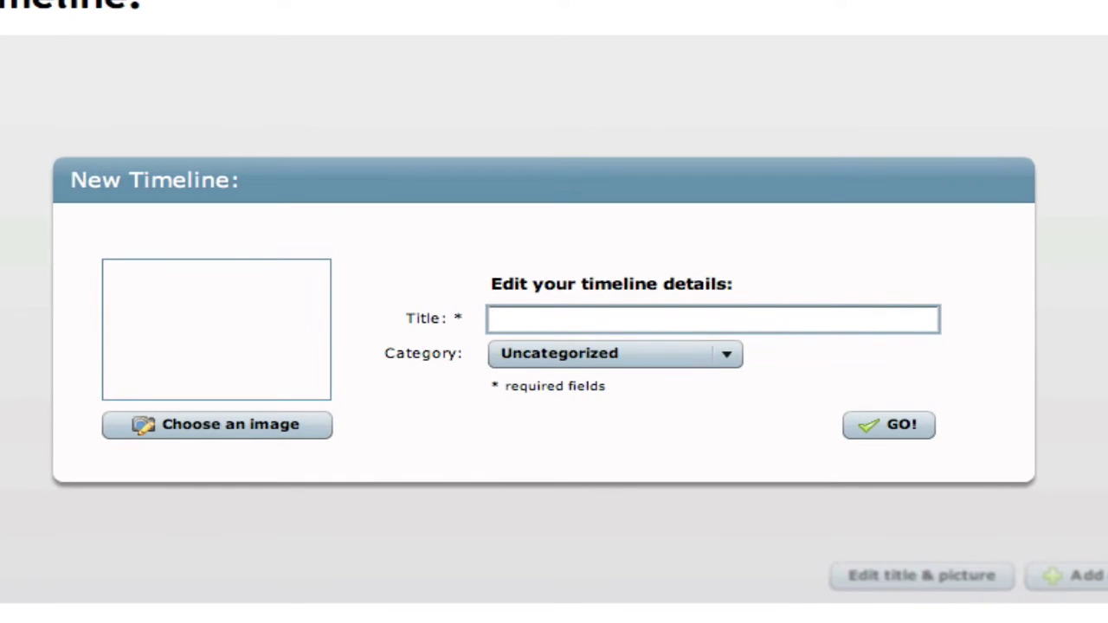
pyautogui.write('The War of the French Toast')
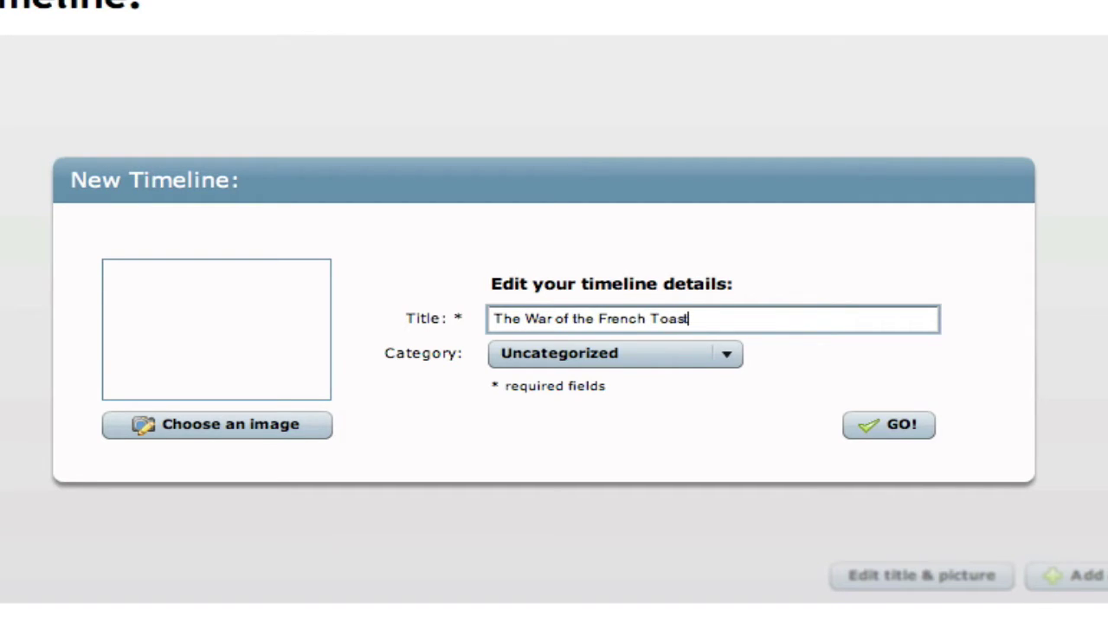
pyautogui.click(725, 356)
pyautogui.moveTo(736, 408); pyautogui.dragTo(742, 466)
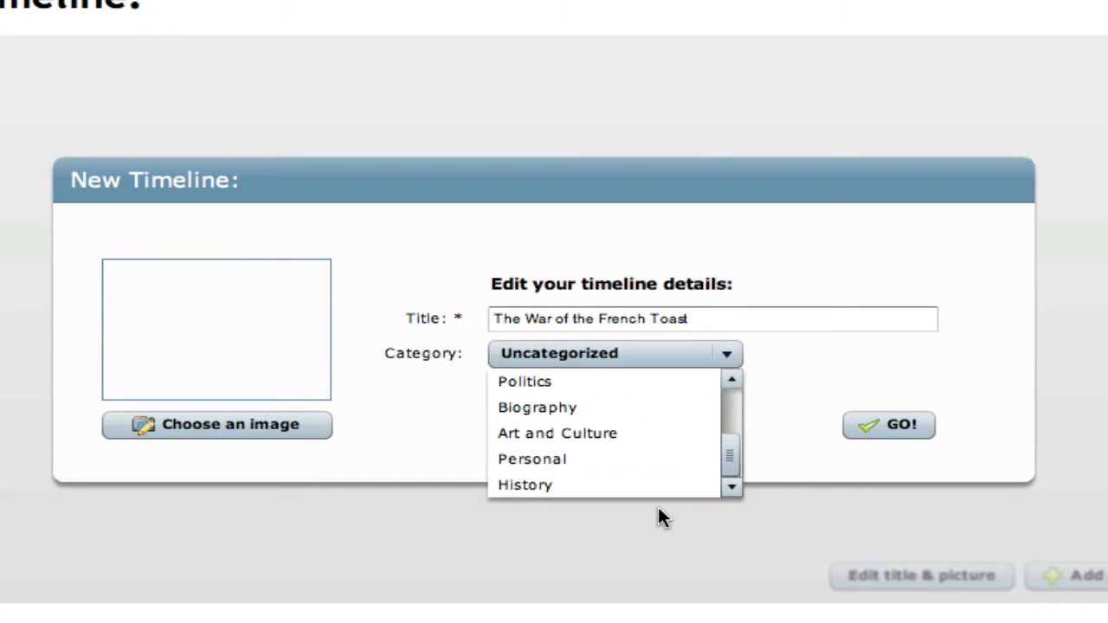
pyautogui.click(643, 486)
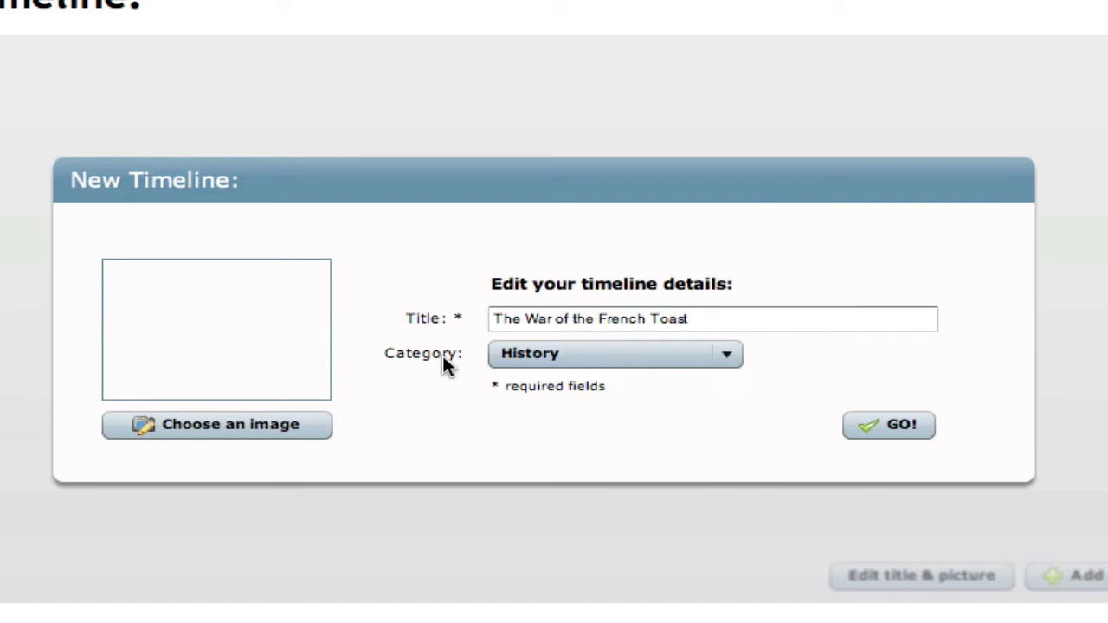
# - Use the French toast picture as the timeline's image and create the timeline
pyautogui.click(285, 424)
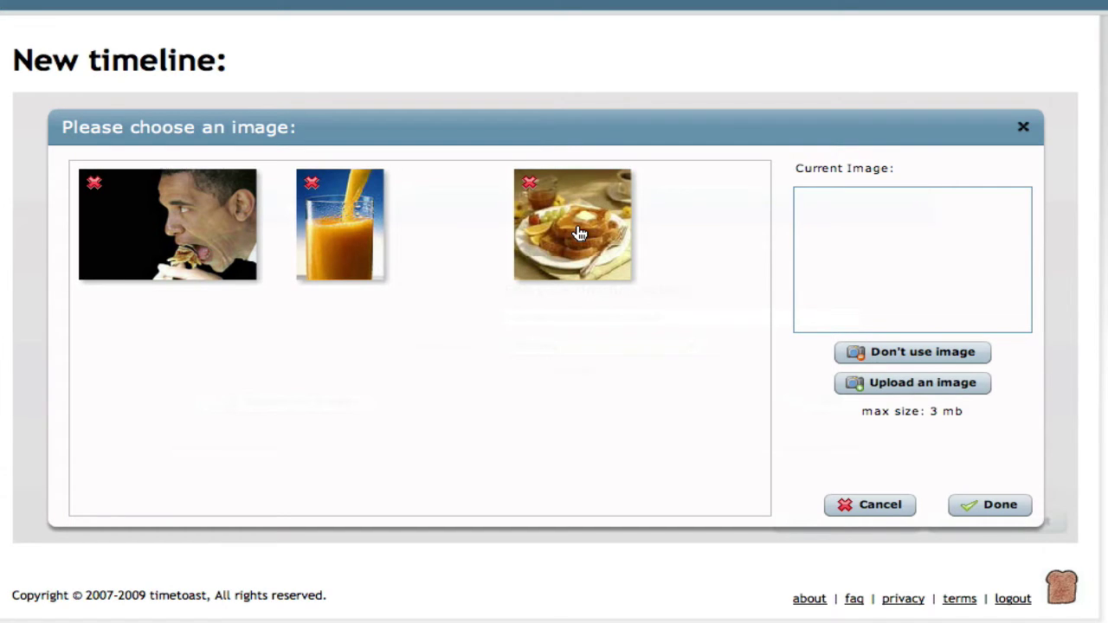
pyautogui.click(579, 234)
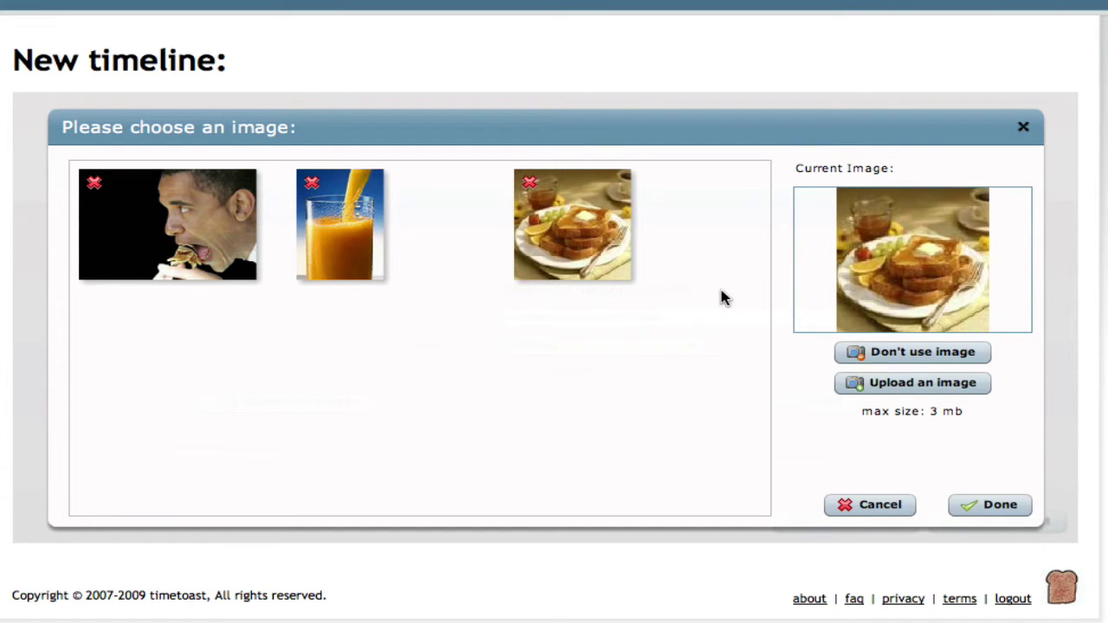
pyautogui.click(981, 517)
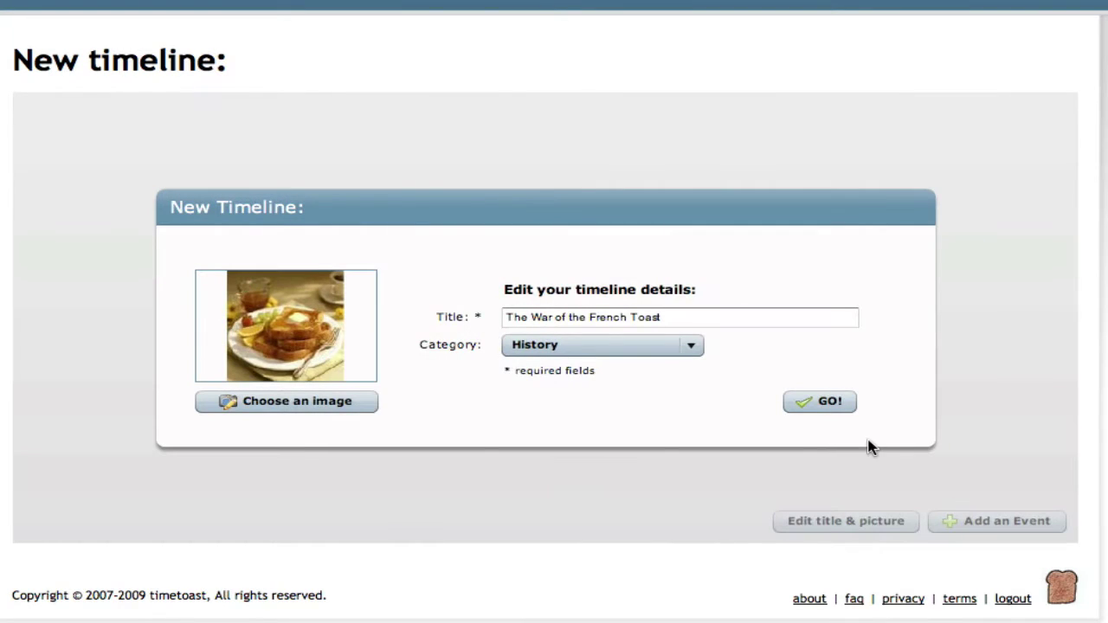
pyautogui.click(795, 405)
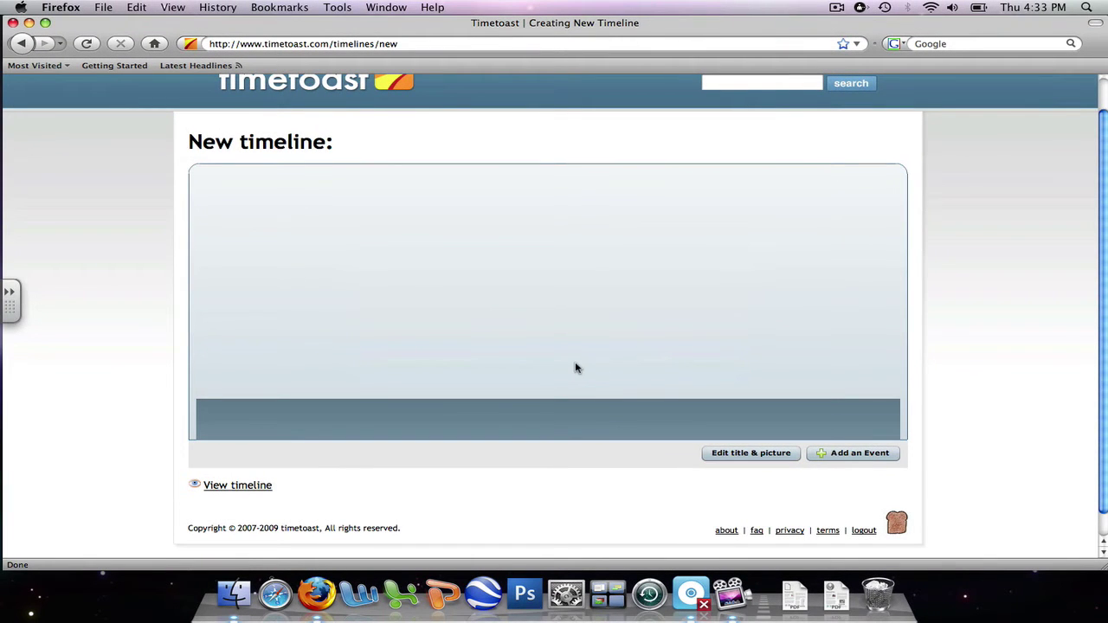
# - Create an event titled "The beginning of the war" with the French toast picture, keeping the default date and an empty description
pyautogui.click(846, 455)
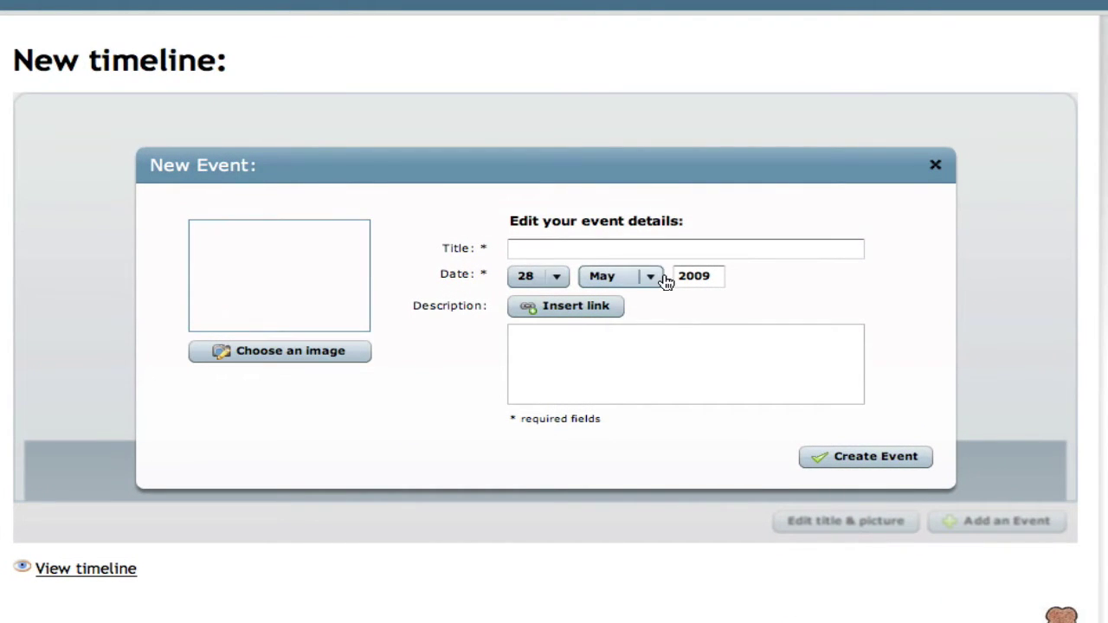
pyautogui.click(535, 253)
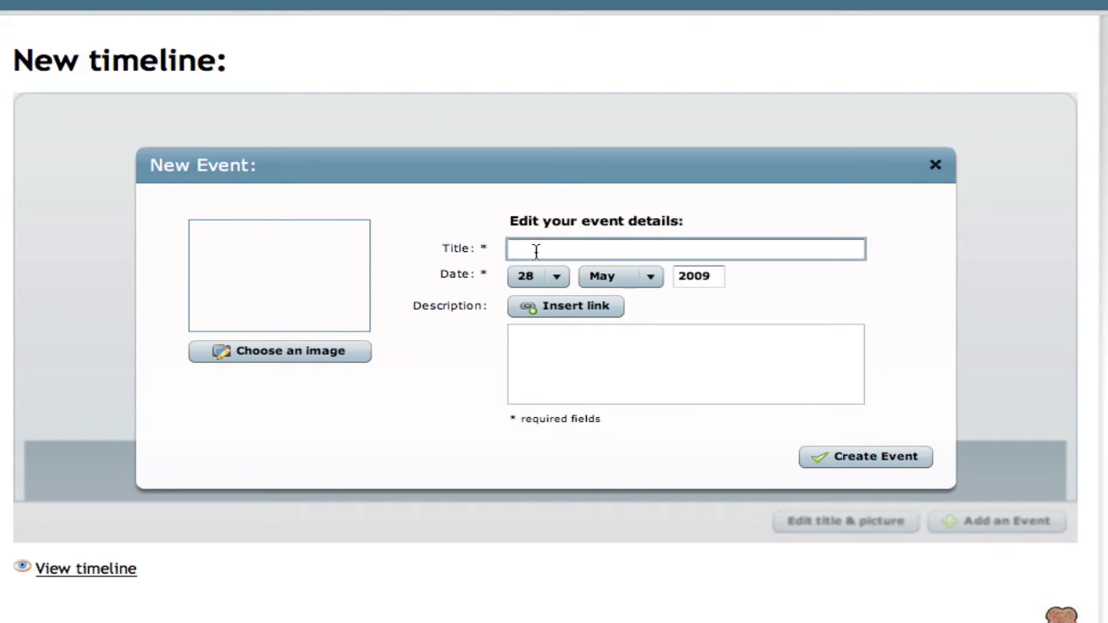
pyautogui.write('The beginning of the war')
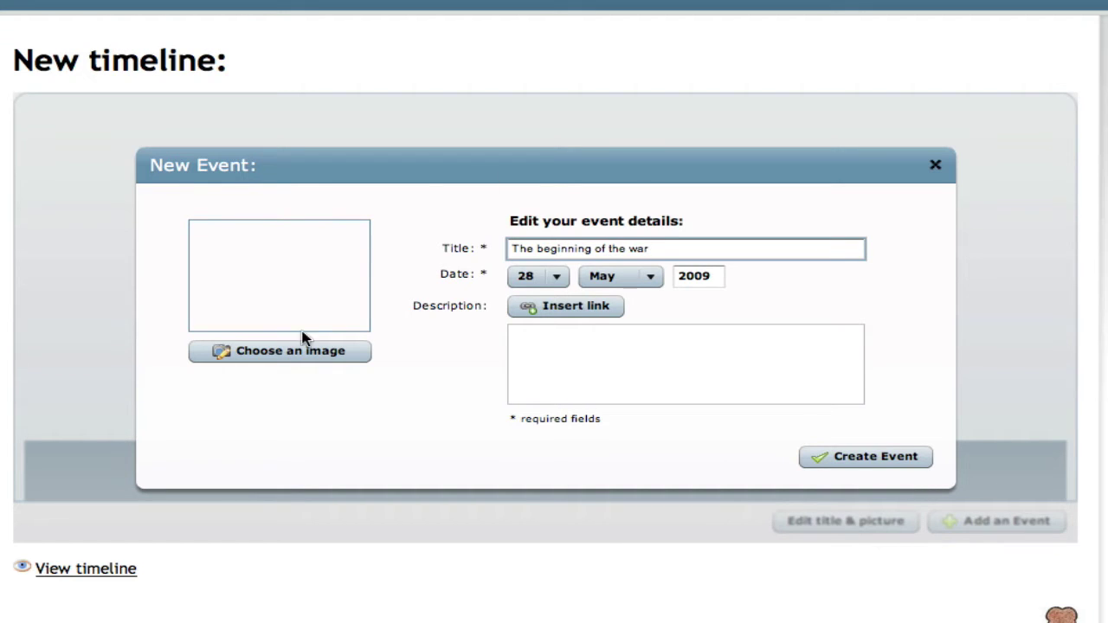
pyautogui.click(313, 360)
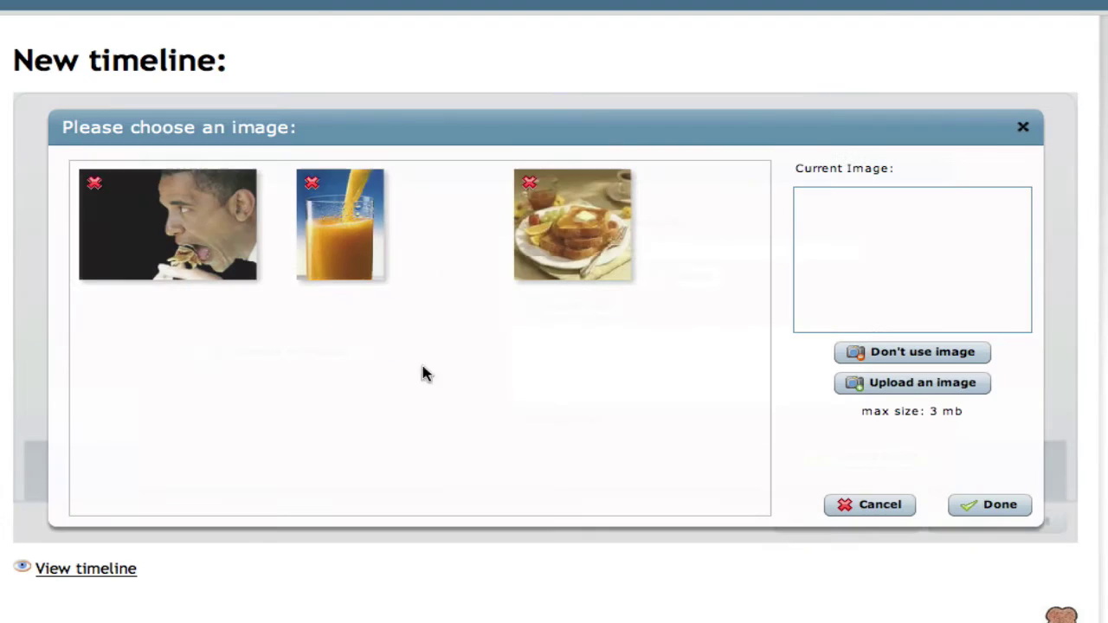
pyautogui.click(573, 243)
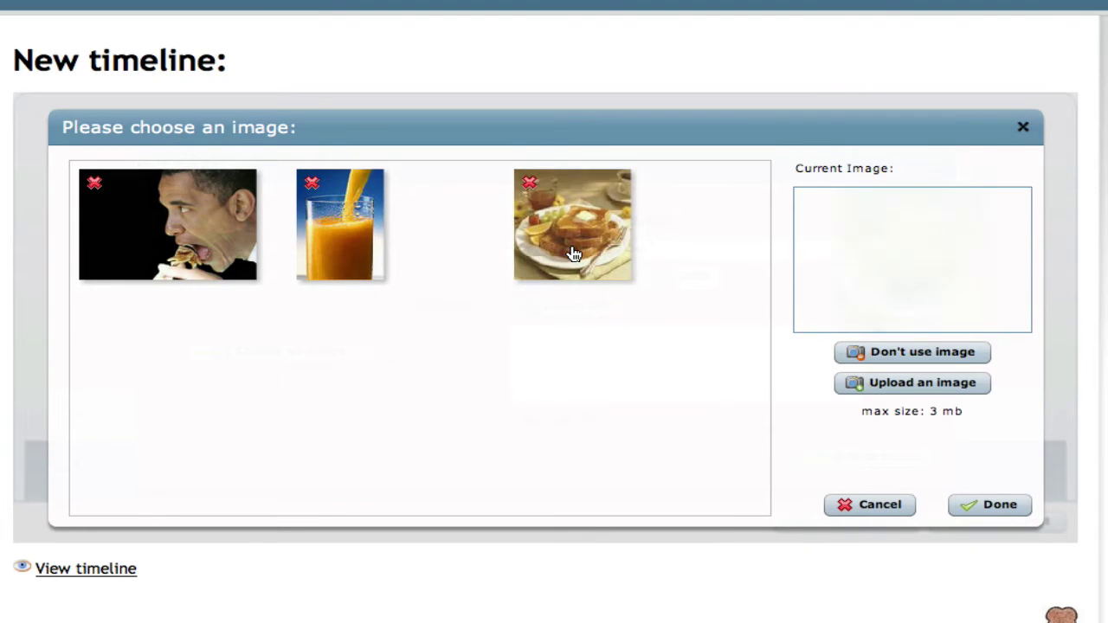
pyautogui.click(1000, 505)
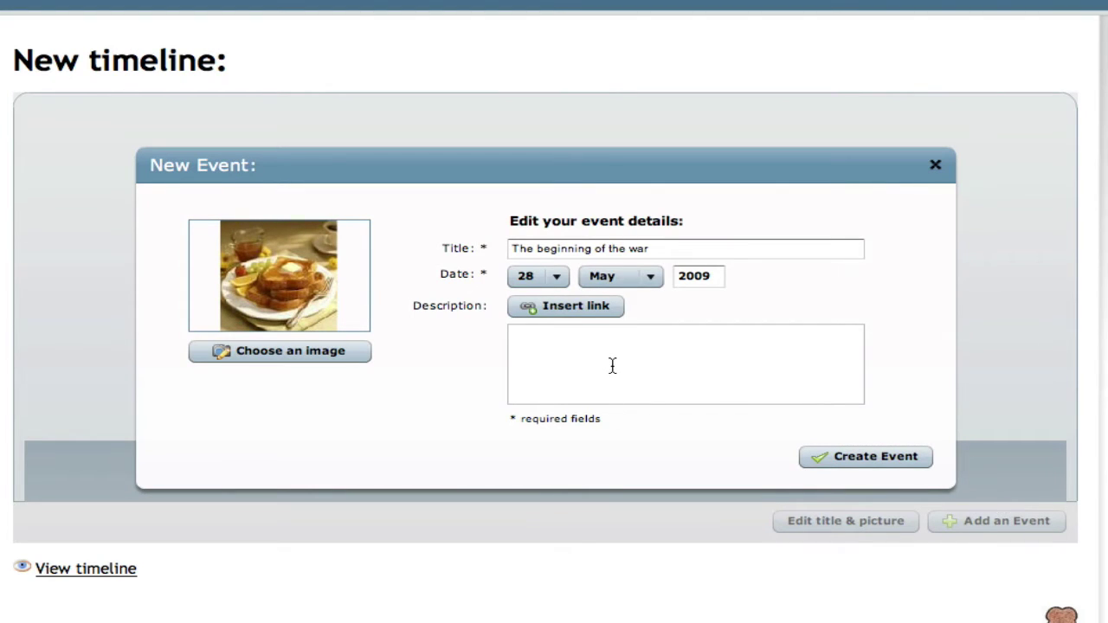
pyautogui.click(526, 337)
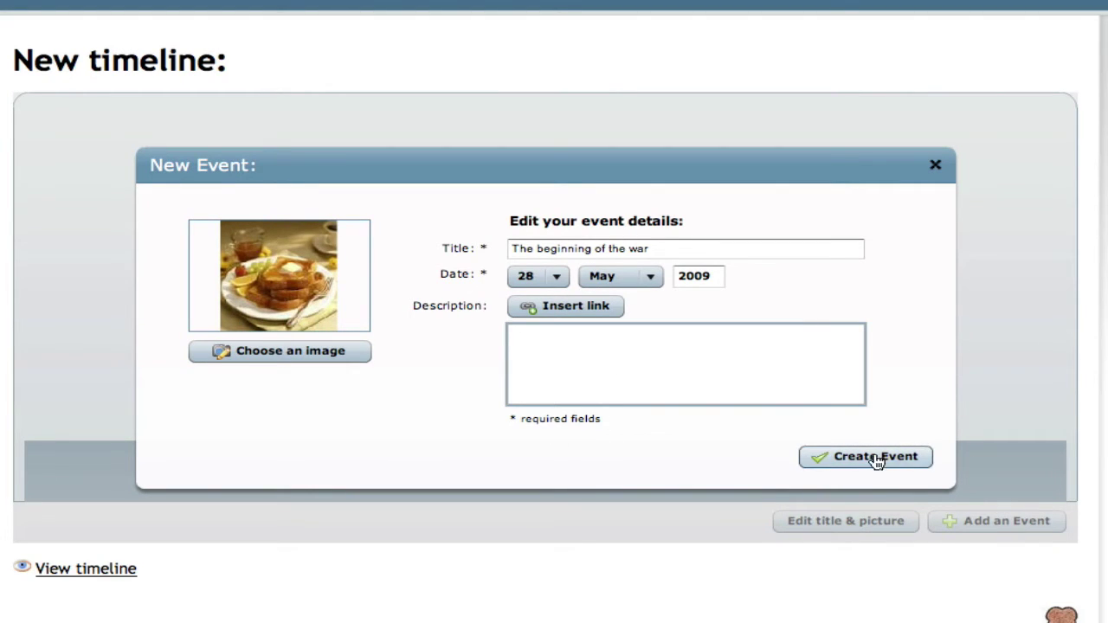
pyautogui.click(904, 462)
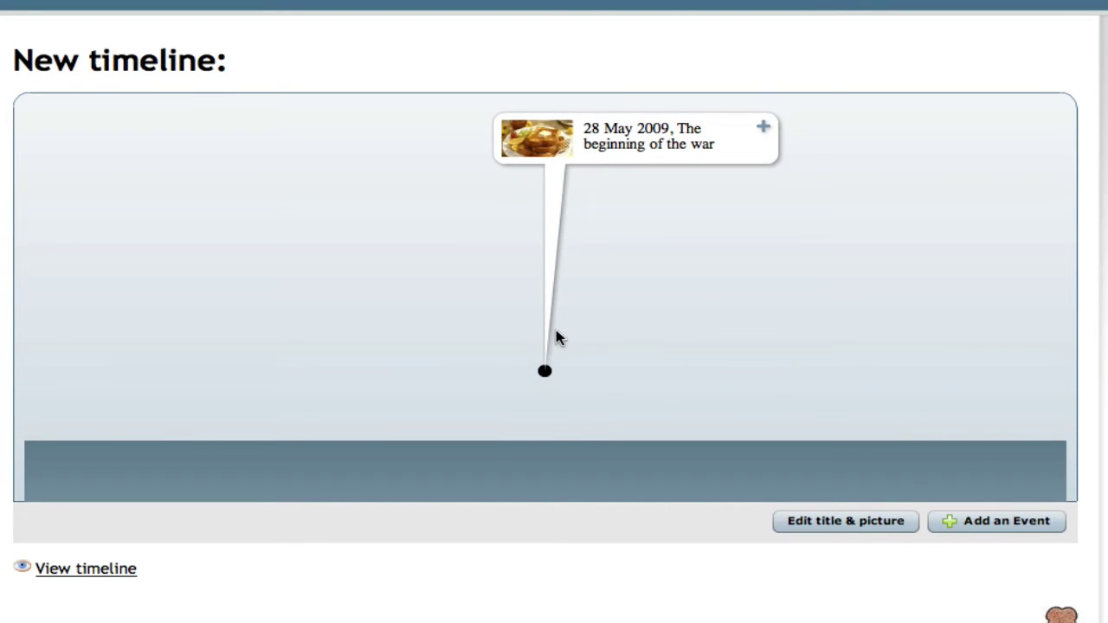
# - Create a second event titled "The battle of orange juice" with its month set to Jun and the orange juice picture
pyautogui.click(993, 524)
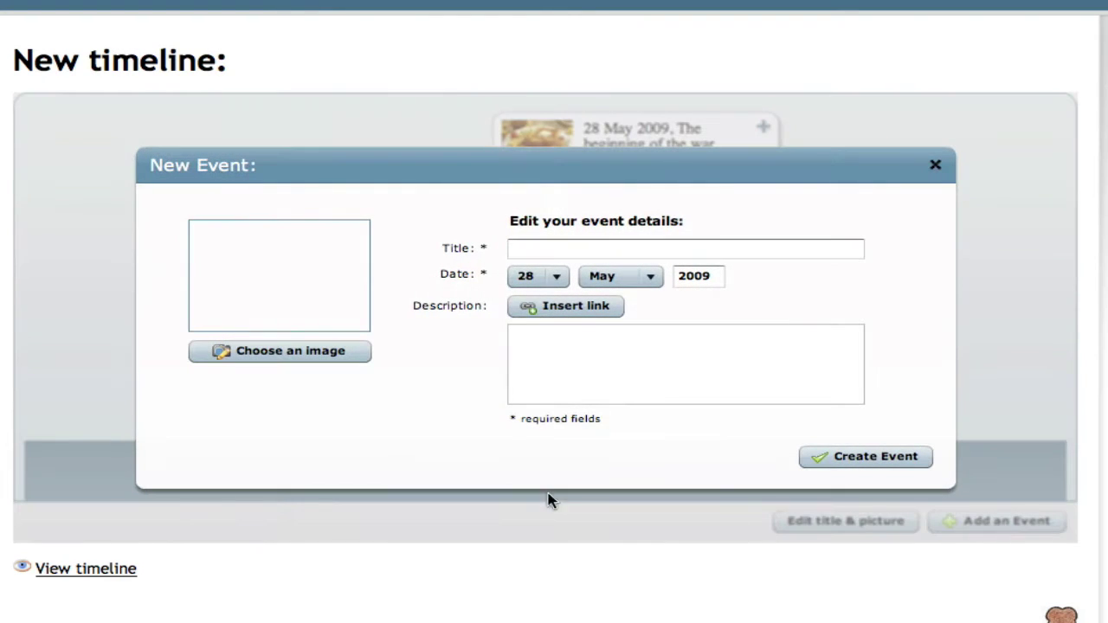
pyautogui.click(531, 249)
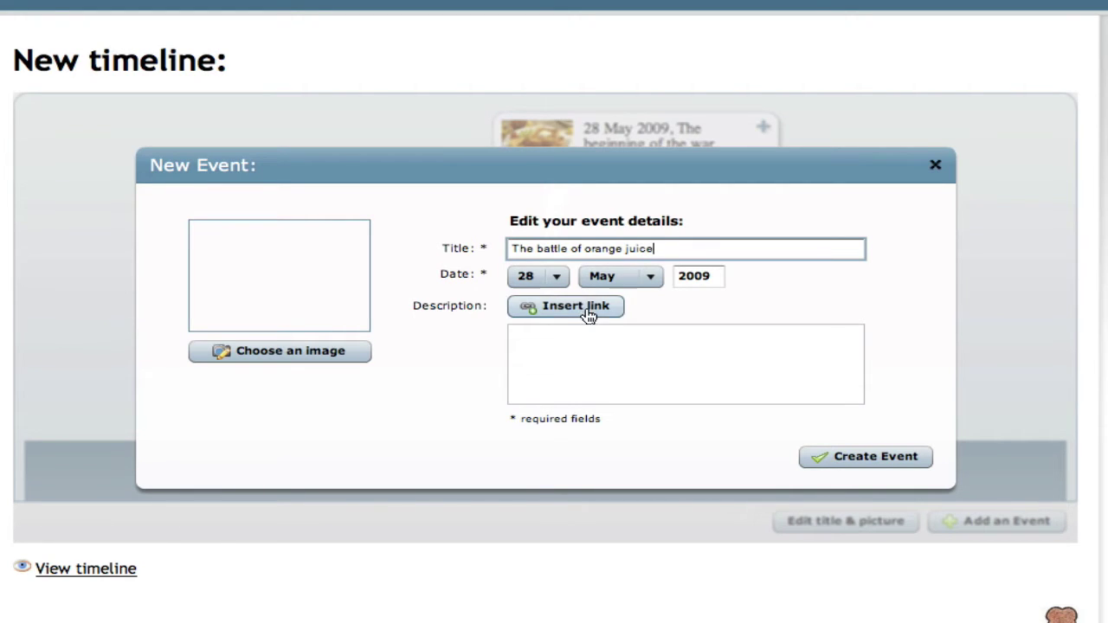
pyautogui.click(651, 278)
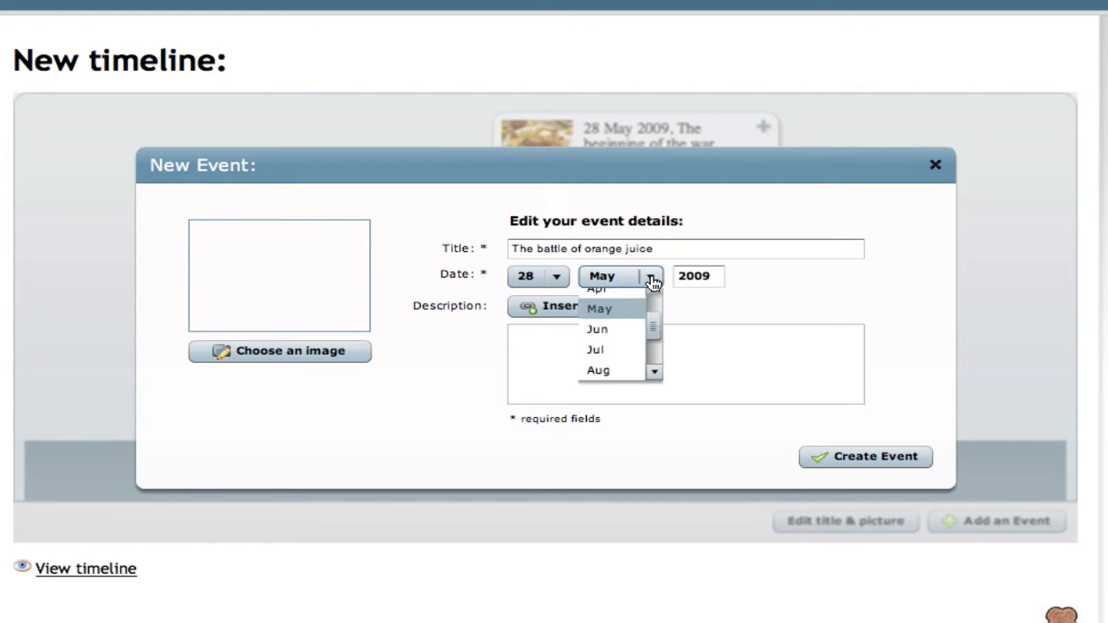
pyautogui.click(633, 338)
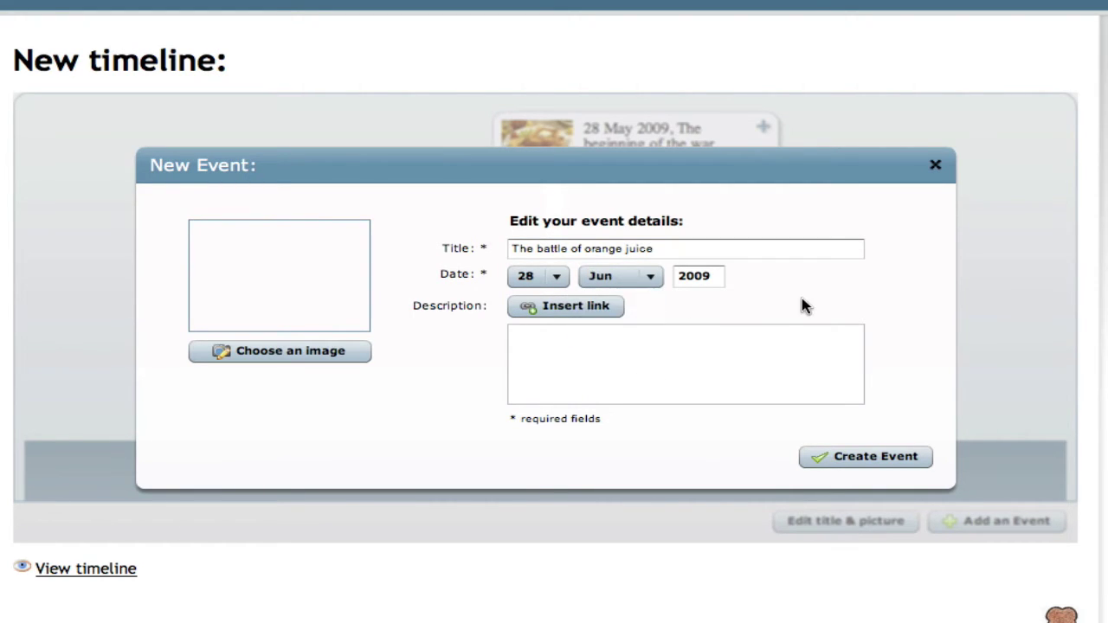
pyautogui.click(293, 355)
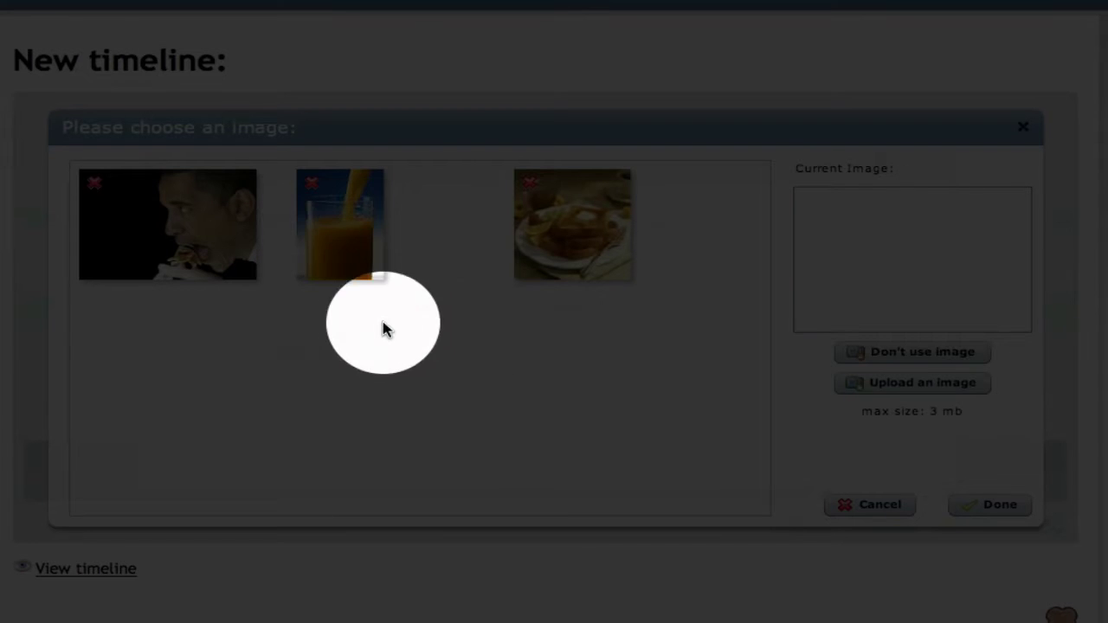
pyautogui.click(341, 248)
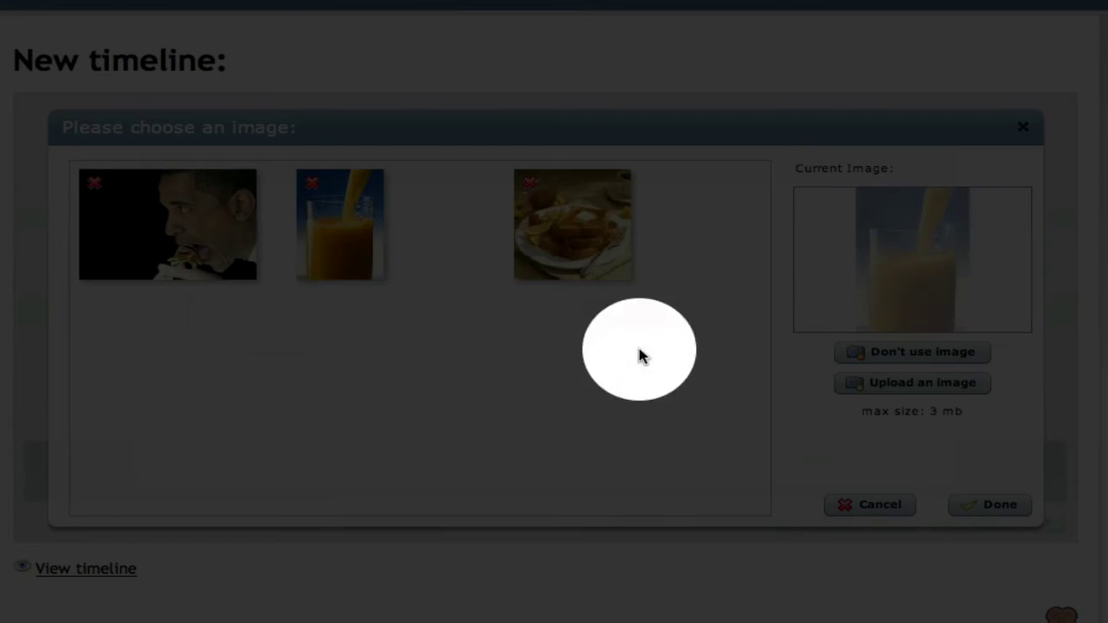
pyautogui.click(982, 509)
pyautogui.click(874, 468)
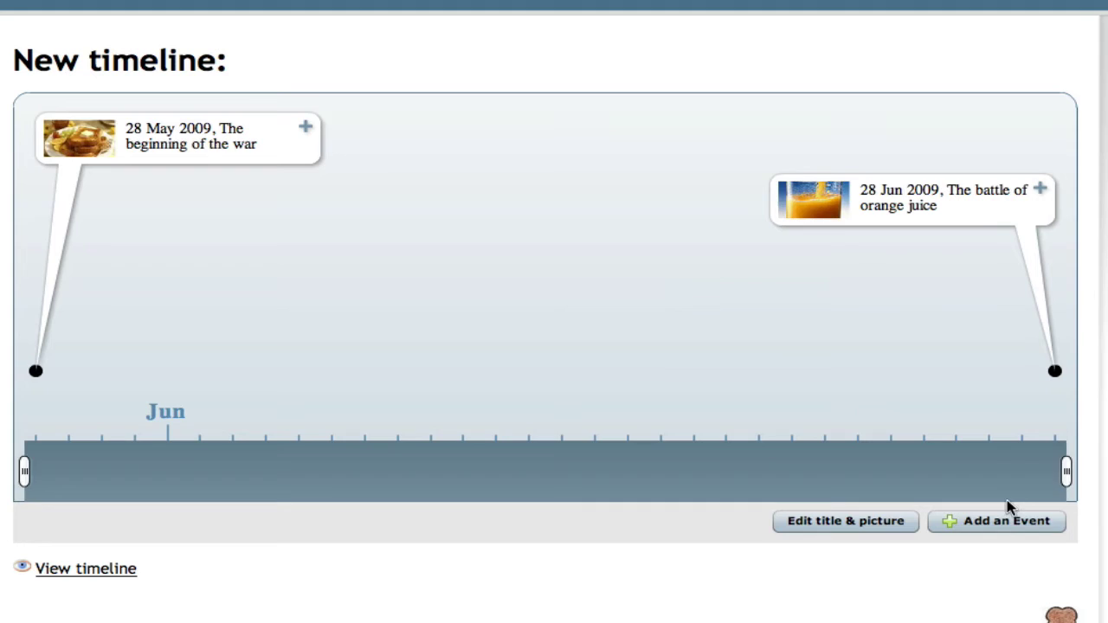
# - Start a third event titled "The end of the war" with its month set to Jul
pyautogui.click(1004, 524)
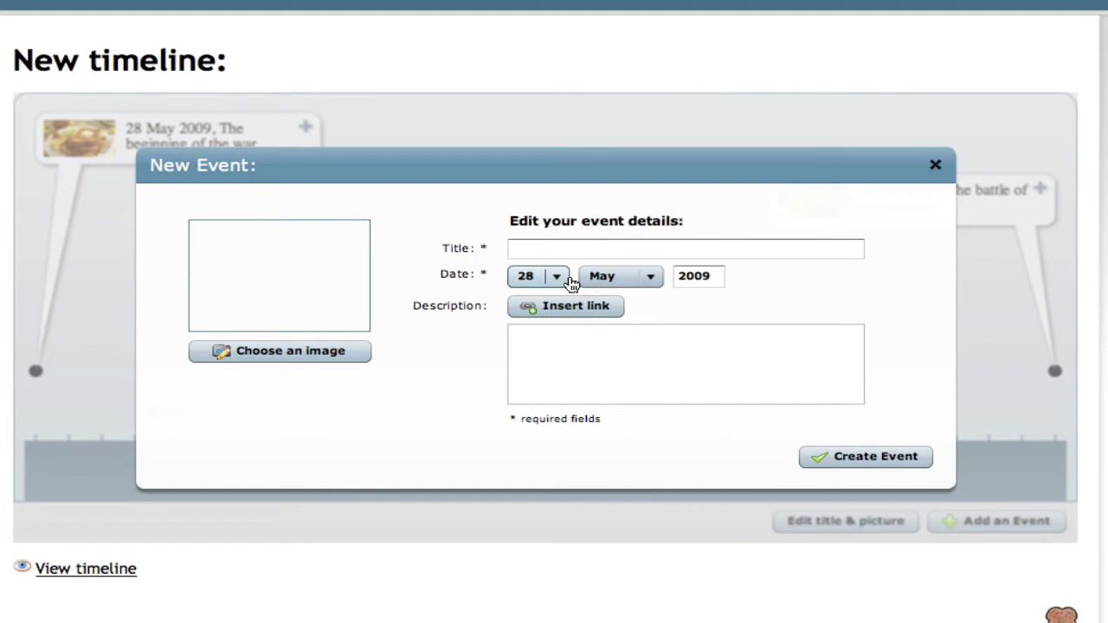
pyautogui.click(650, 278)
pyautogui.click(635, 359)
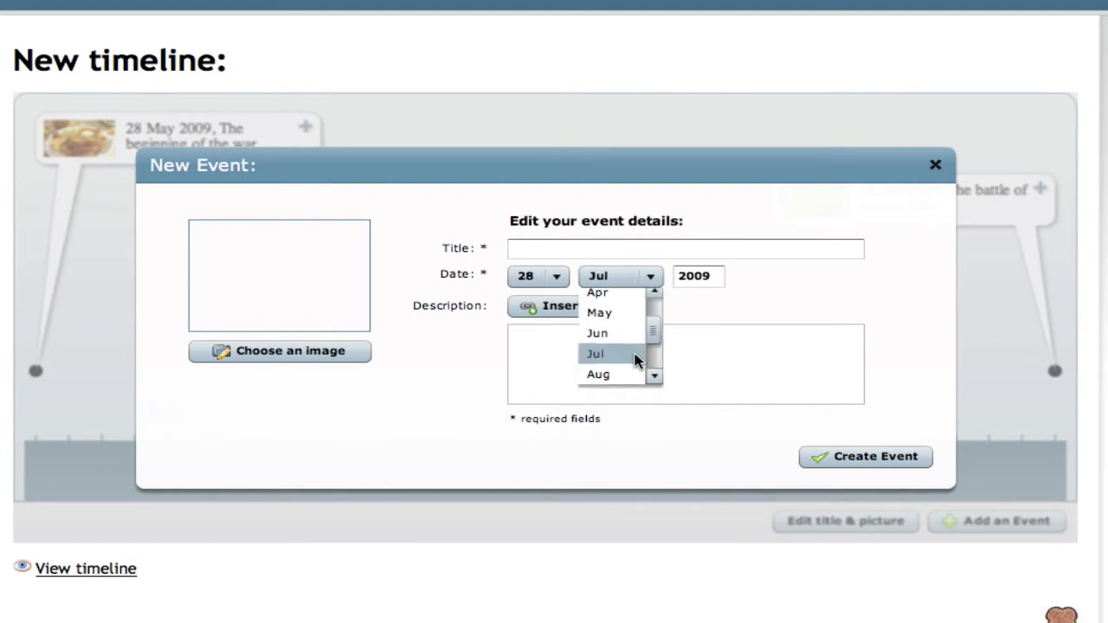
pyautogui.click(569, 249)
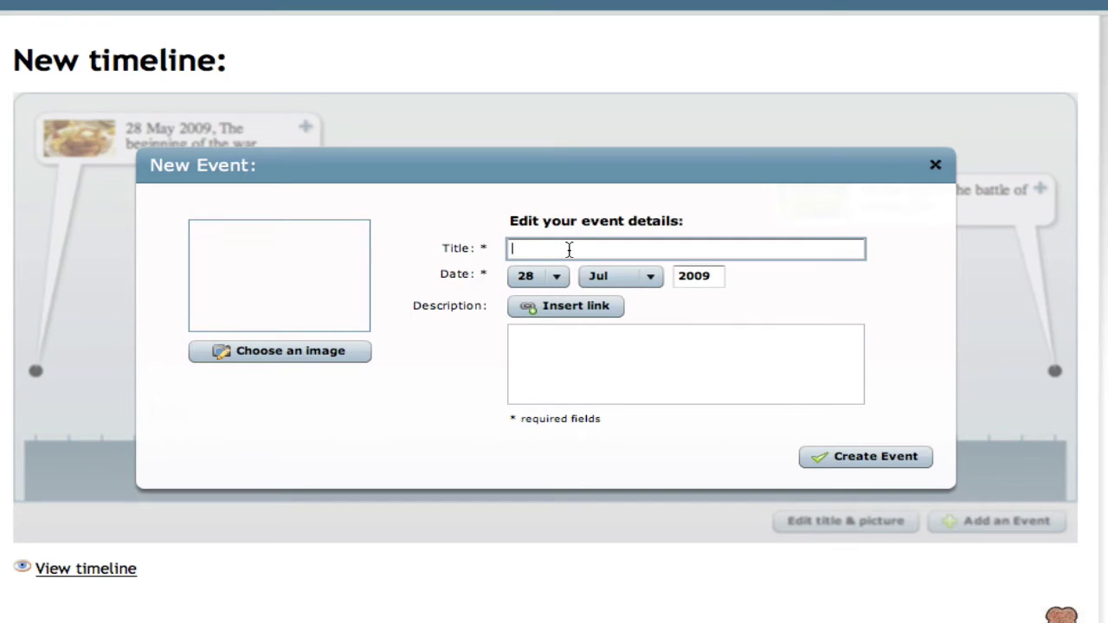
pyautogui.write('The end of the war')
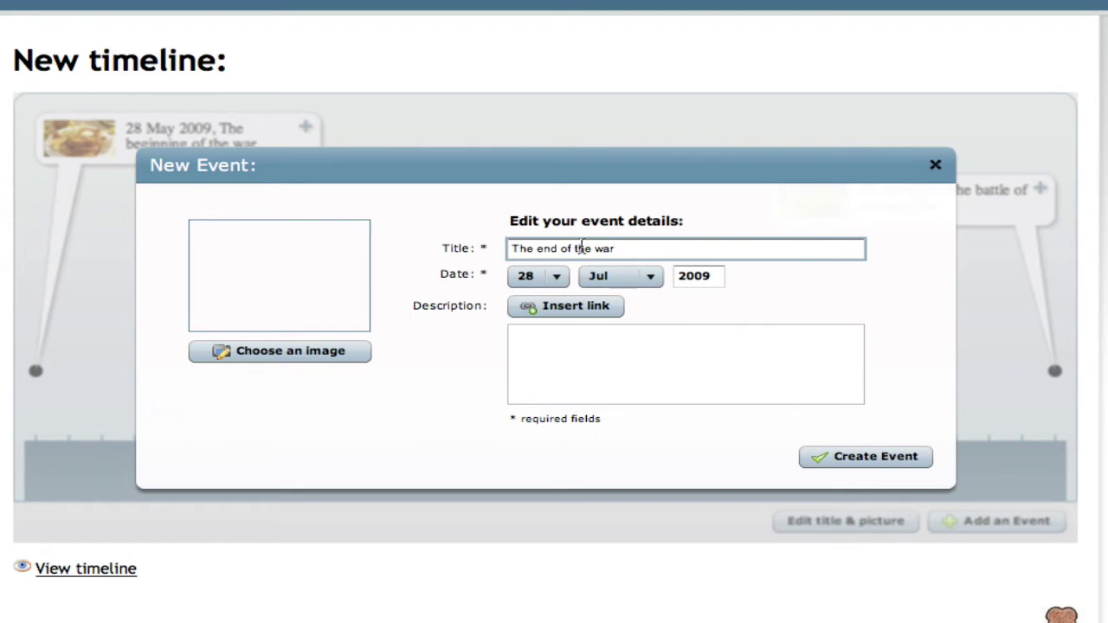
# - Assign the picture of the man eating to the new event
pyautogui.click(326, 350)
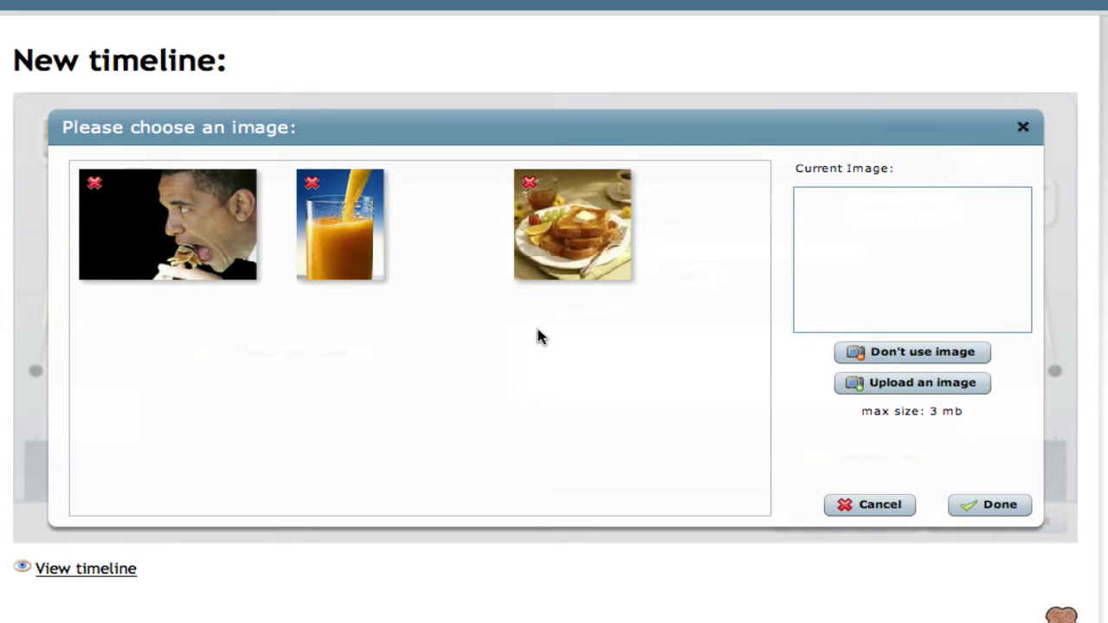
pyautogui.click(155, 227)
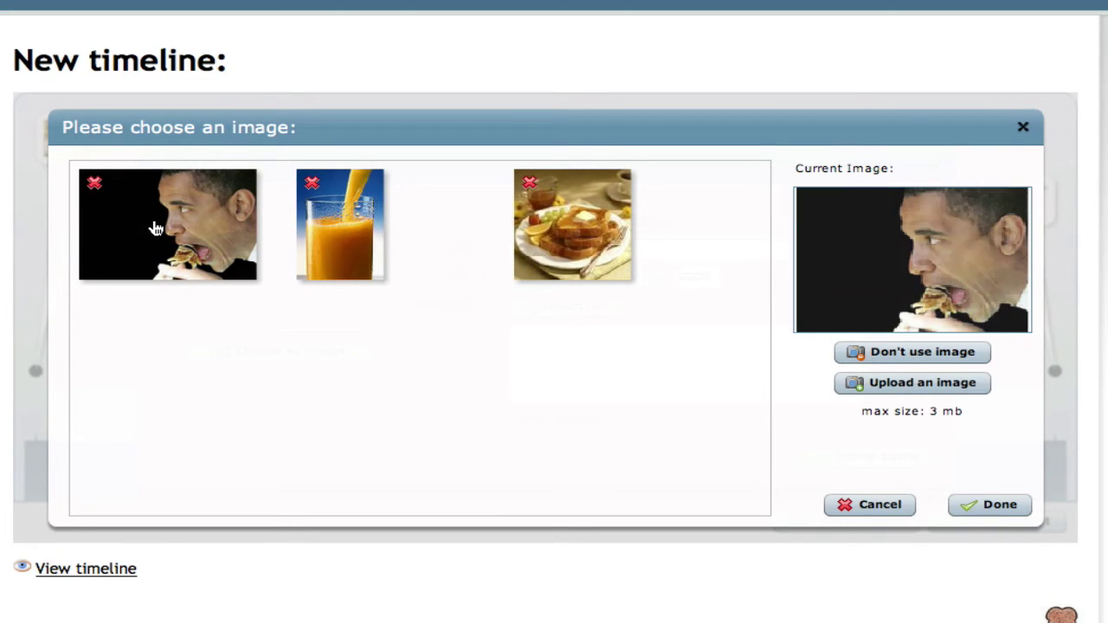
pyautogui.click(999, 510)
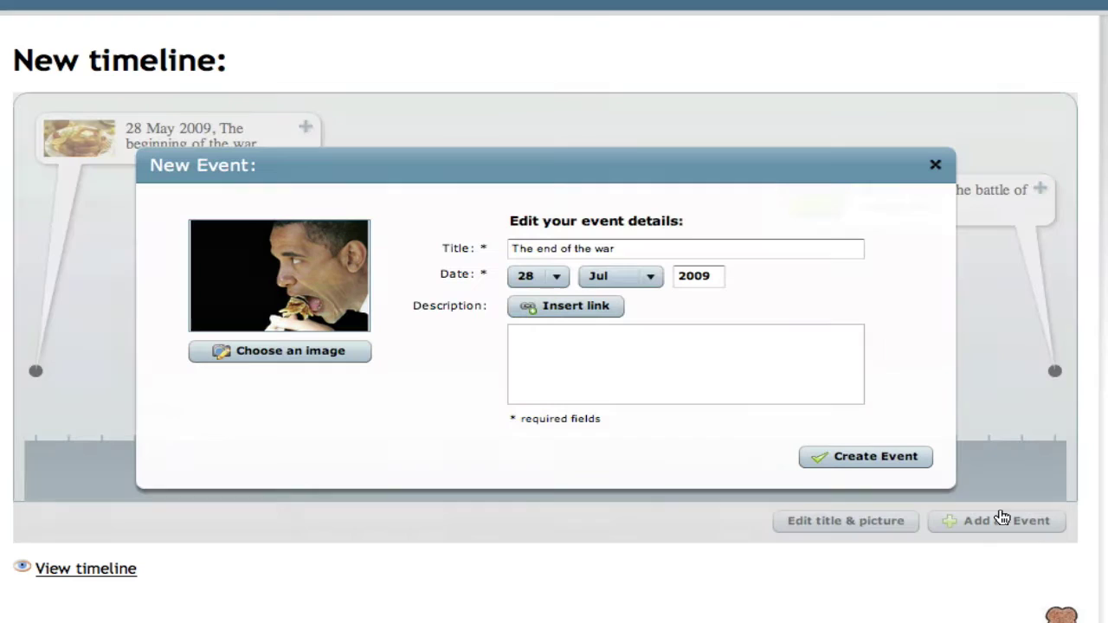
# - Add the description "President Obama ends the war of the French Toast." to the third event and create it
pyautogui.click(607, 351)
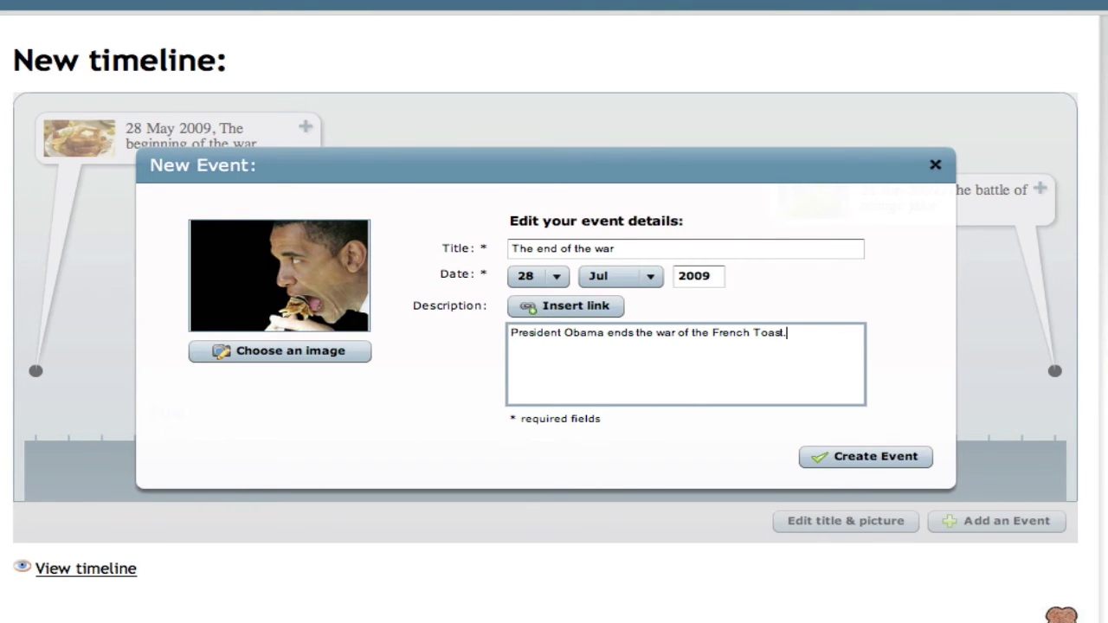
pyautogui.click(905, 459)
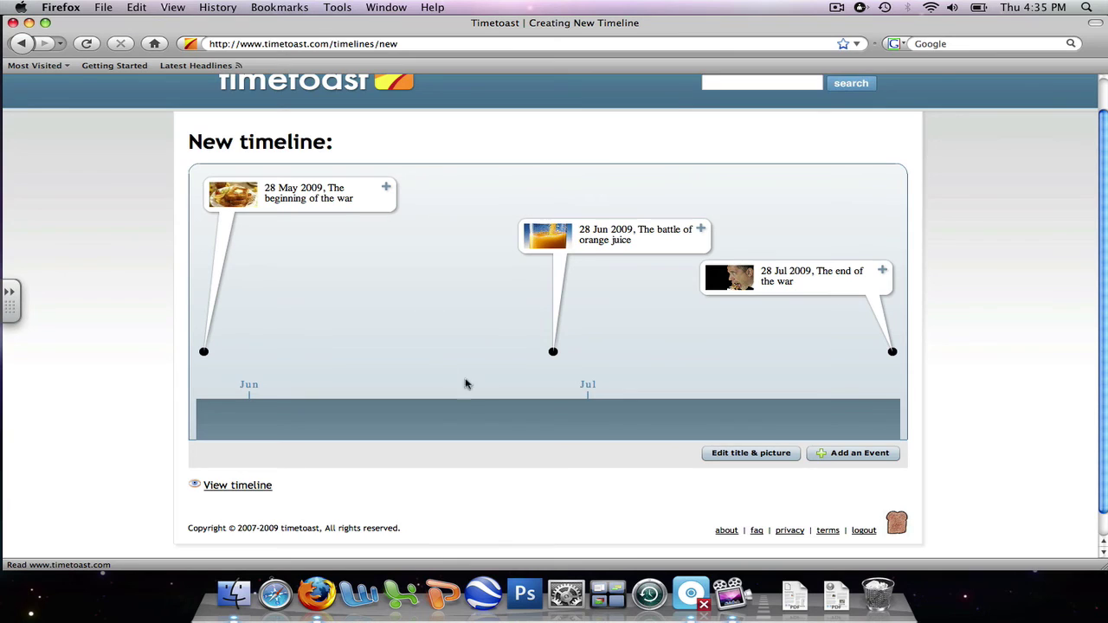
# - View the finished timeline, look at the details of the event "The end of the war" and close them again
pyautogui.scroll(-1, 1009, 372)
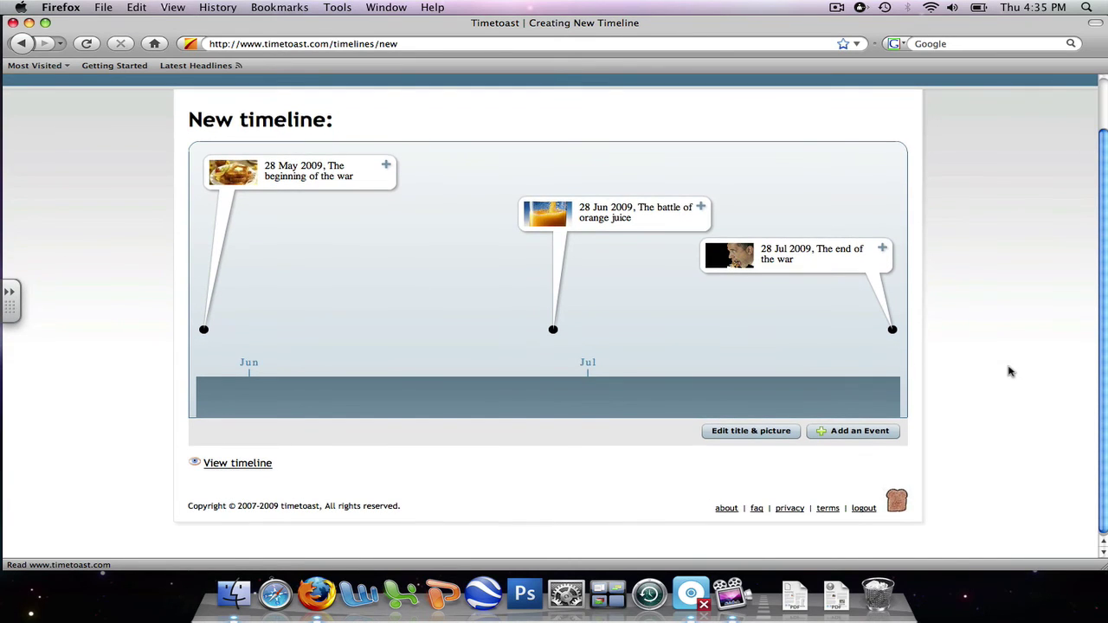
pyautogui.click(237, 464)
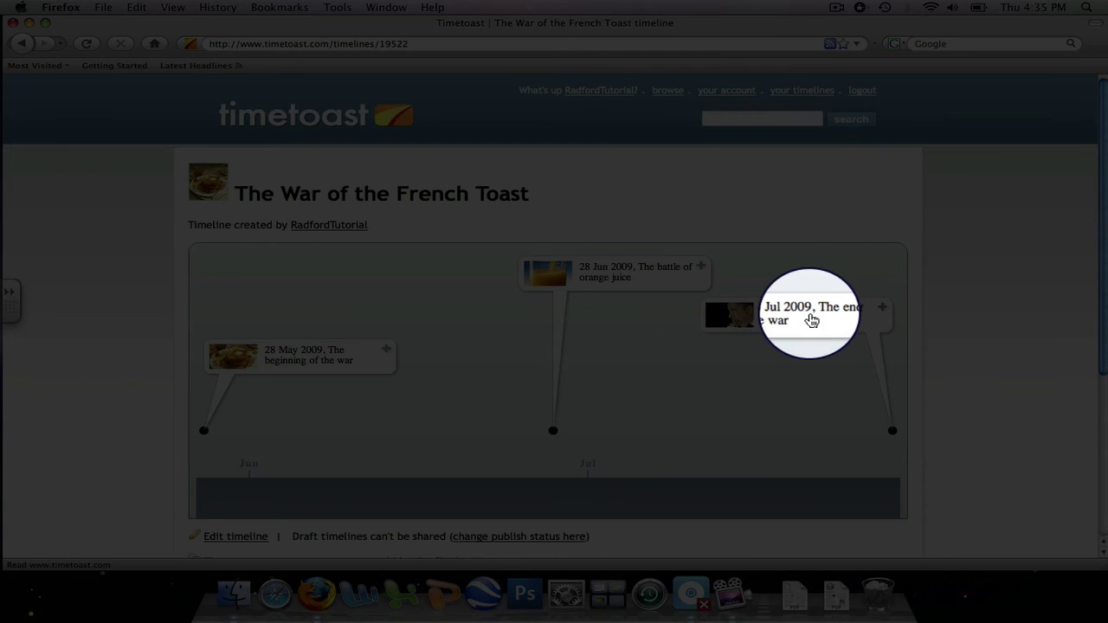
pyautogui.click(811, 317)
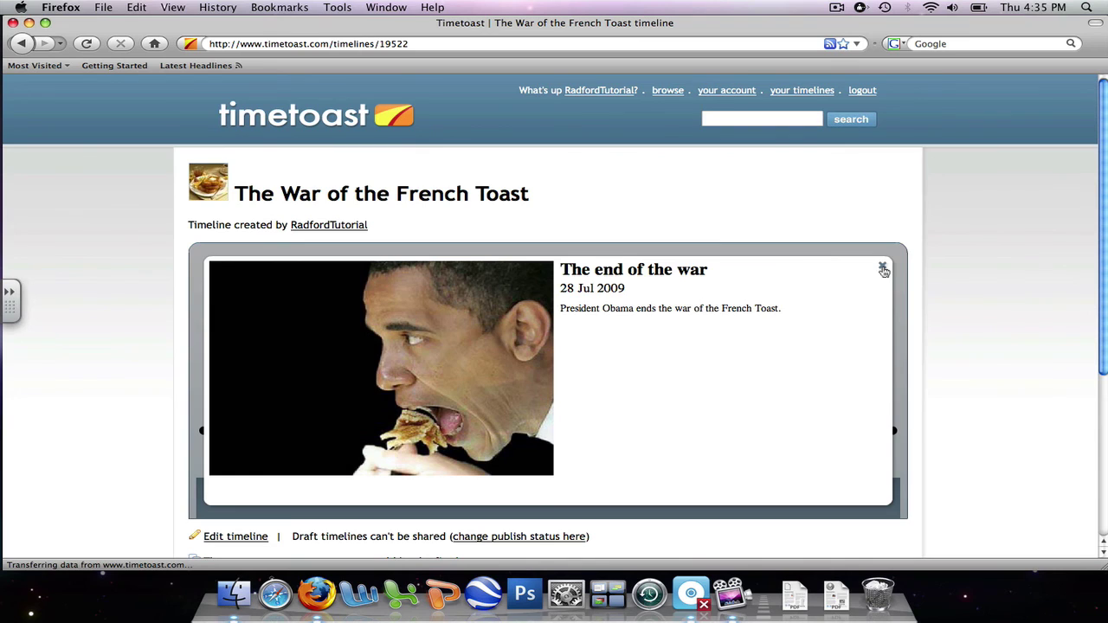
pyautogui.click(883, 271)
# - Change the publish status of the draft timeline "The War of the French Toast" by publishing it
pyautogui.scroll(-3, 666, 412)
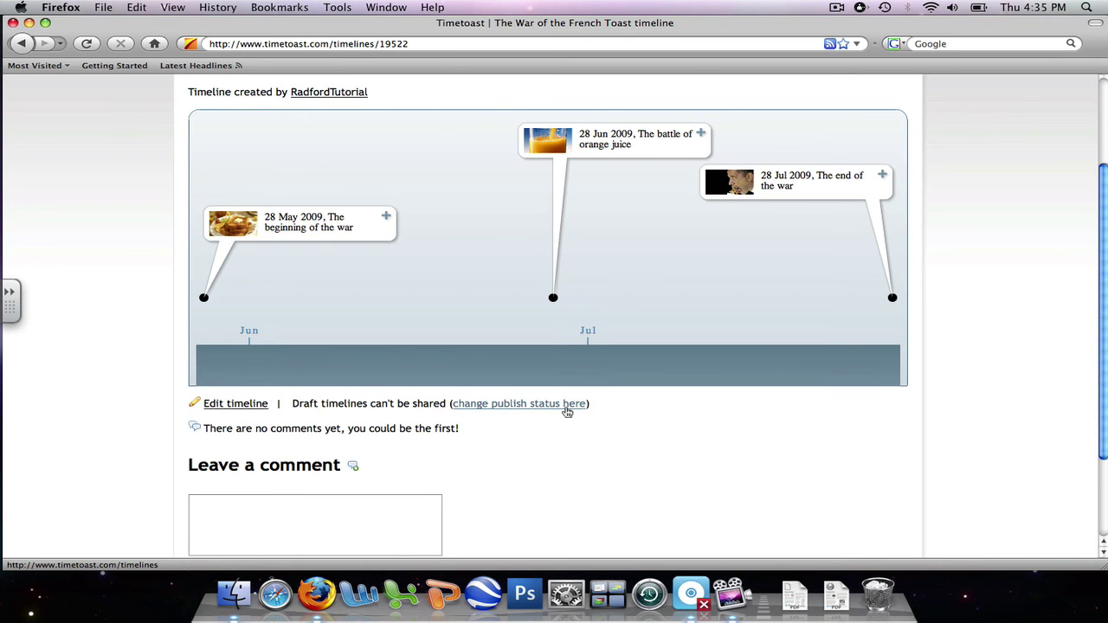
pyautogui.click(567, 410)
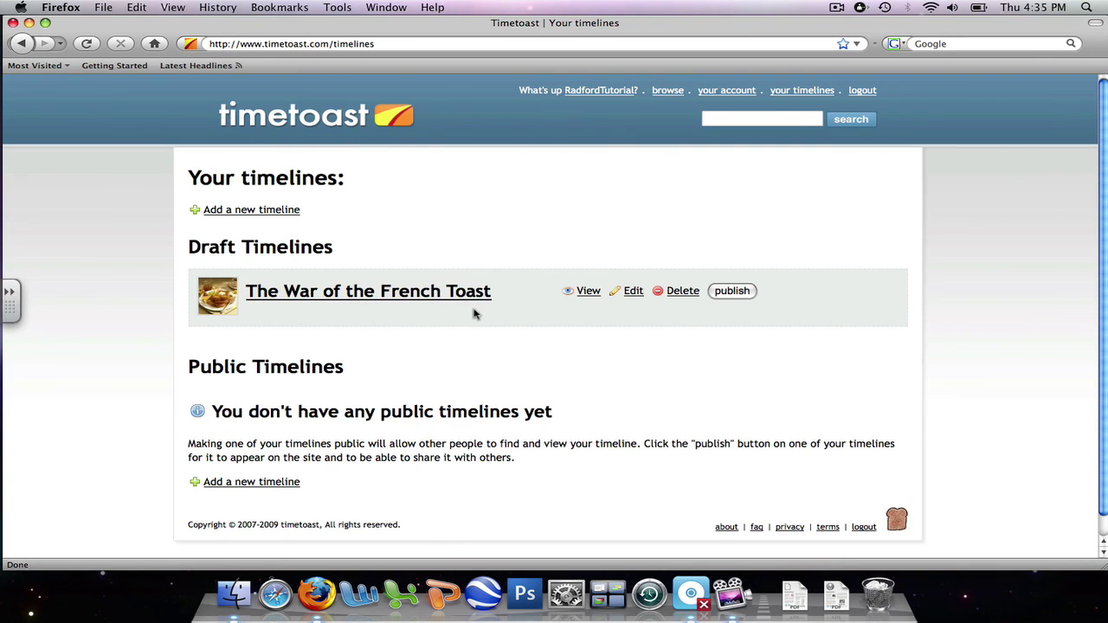
pyautogui.click(734, 293)
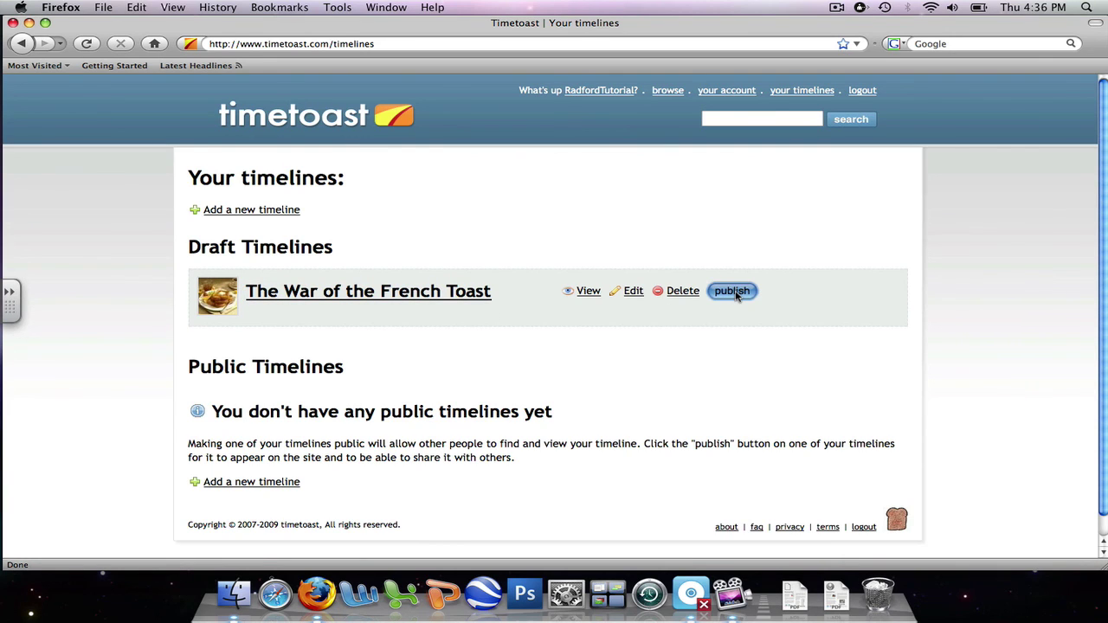